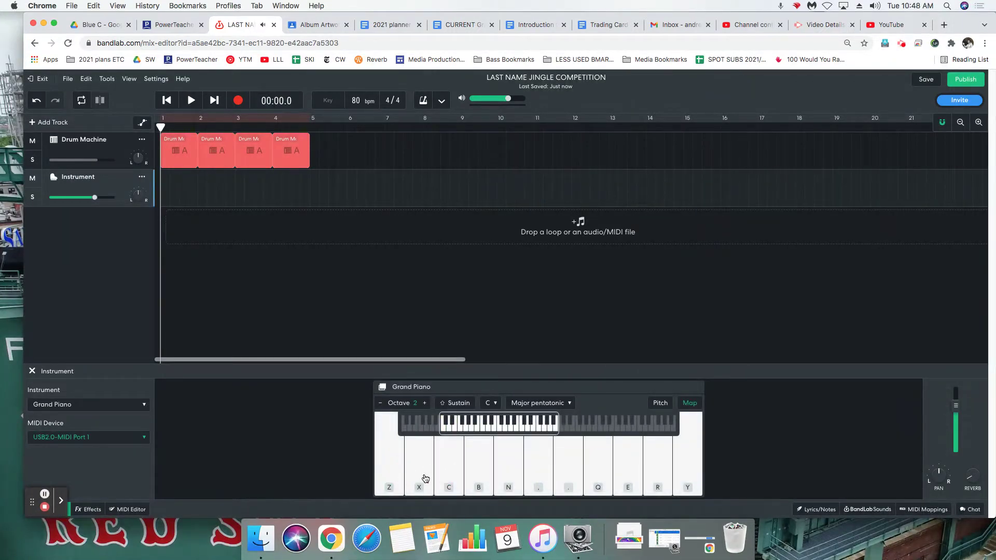
Step: Audition notes up and down the C major pentatonic Grand Piano keyboard at octave 2
click(480, 475)
click(508, 474)
click(483, 475)
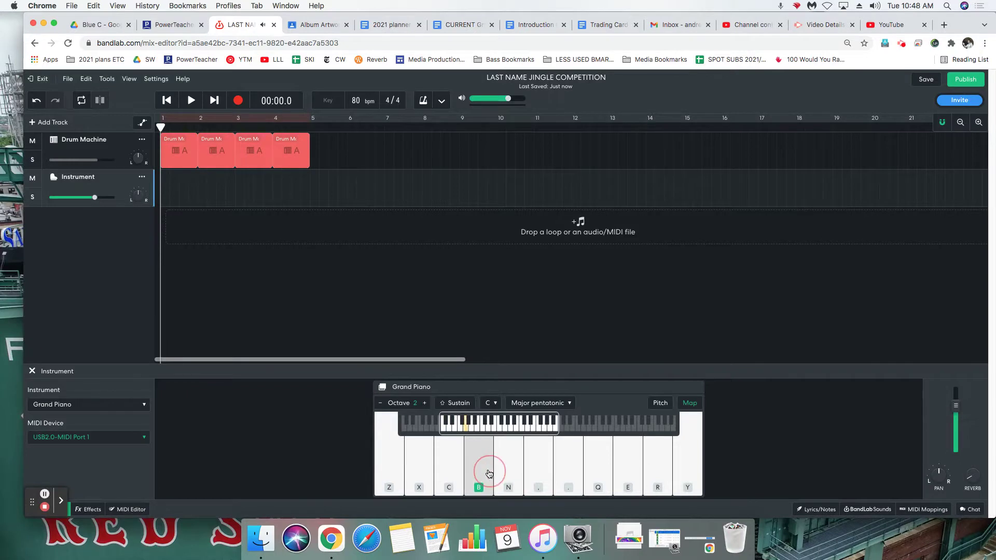
click(448, 474)
click(426, 474)
click(476, 470)
click(384, 468)
click(384, 470)
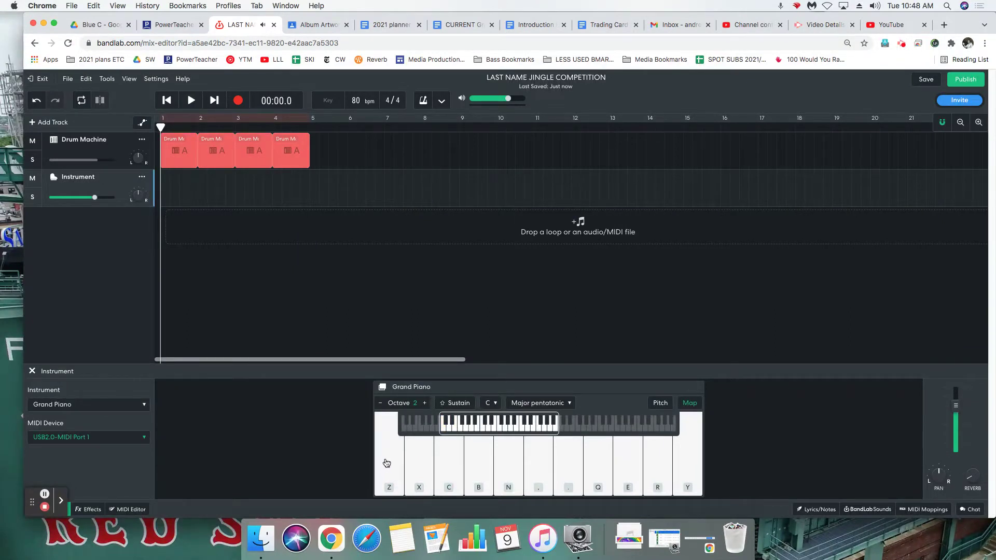
click(447, 472)
click(602, 472)
click(704, 473)
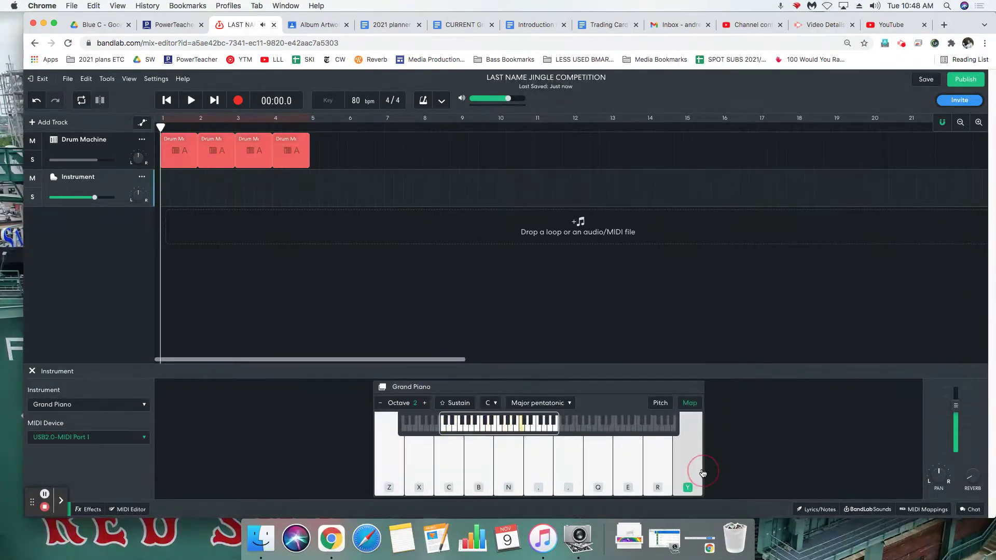
click(632, 477)
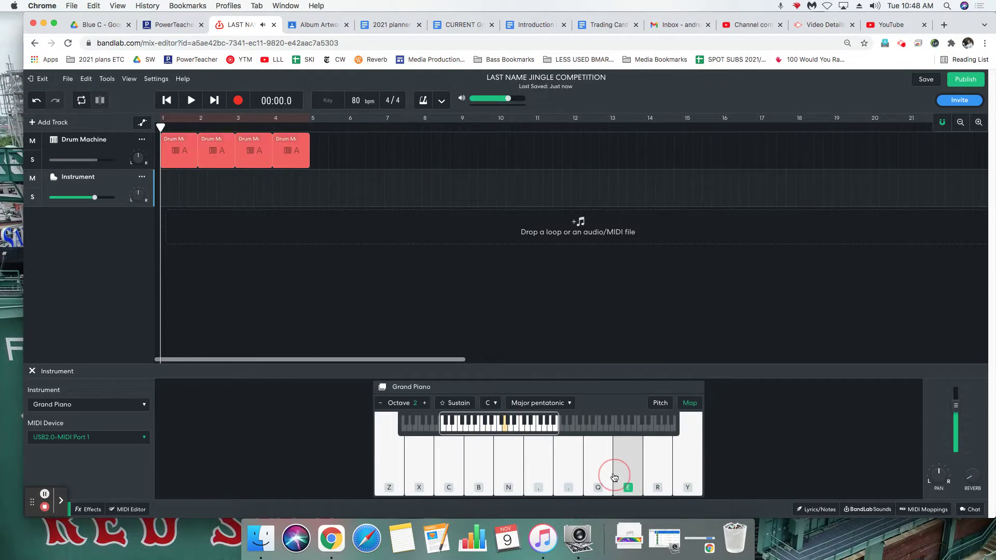
click(594, 475)
click(570, 476)
click(539, 478)
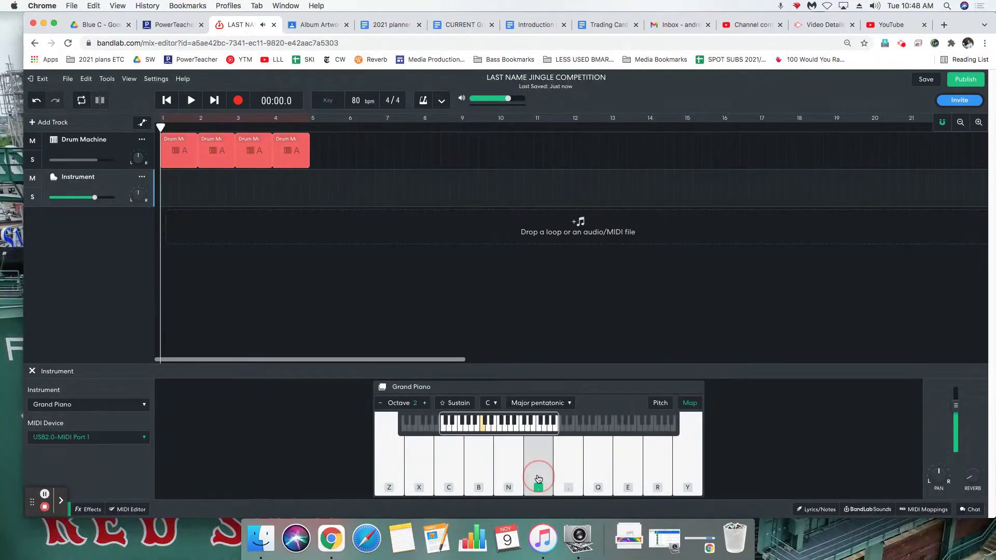
click(467, 475)
click(385, 465)
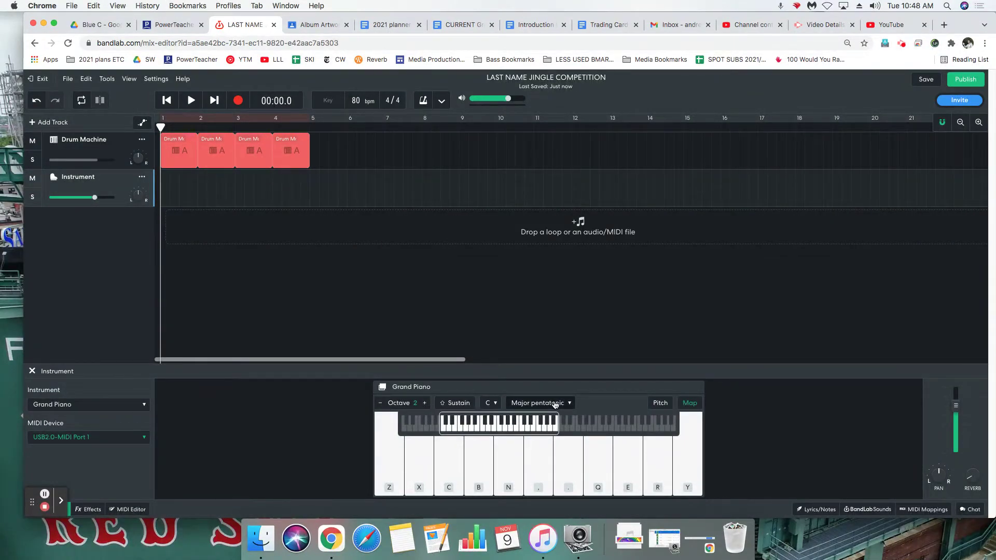
Step: Raise the Grand Piano's octave in stages up to 6, auditioning the lowest mapped note along the way
key(super+equal)
key(super+equal)
key(super+equal)
key(super+equal)
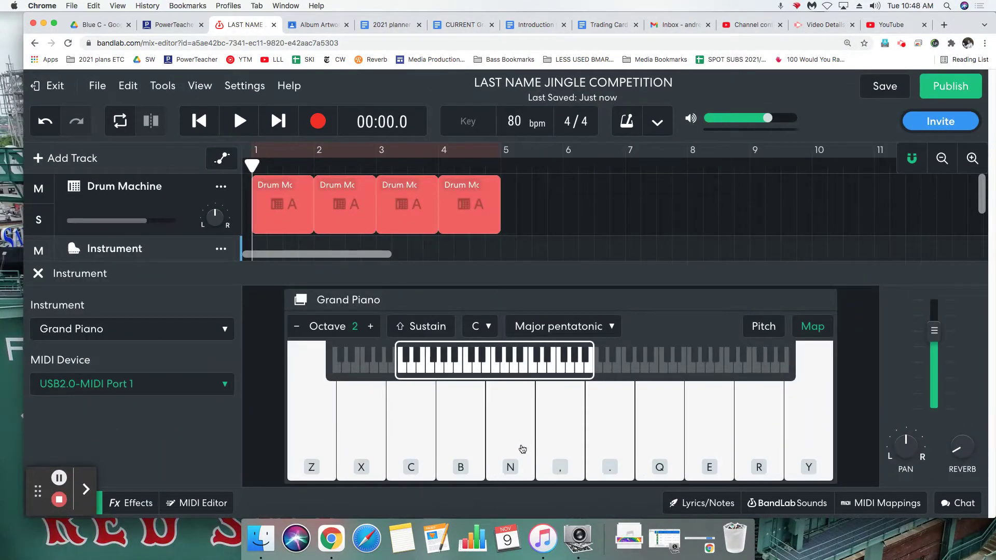
click(372, 327)
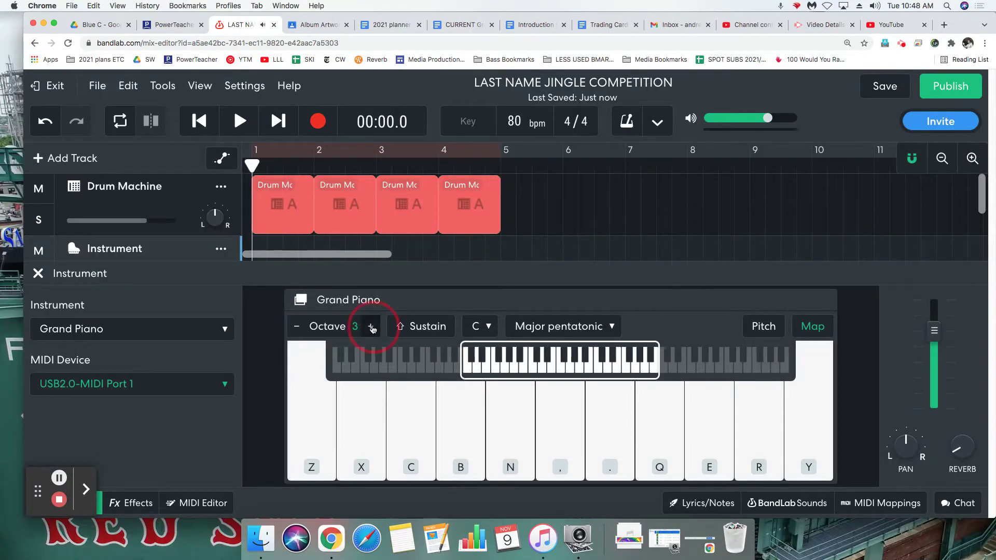
click(372, 327)
click(313, 419)
click(371, 325)
click(306, 400)
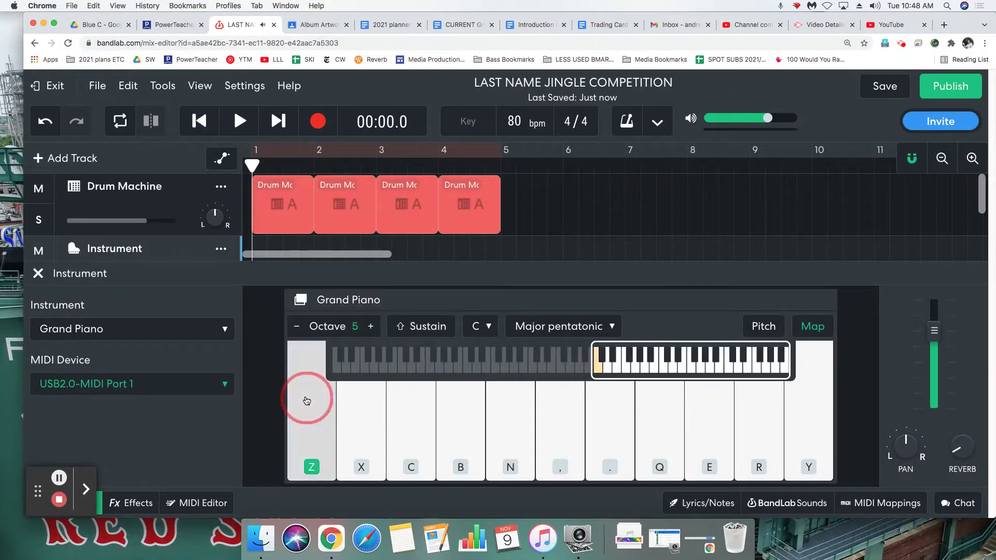
click(307, 418)
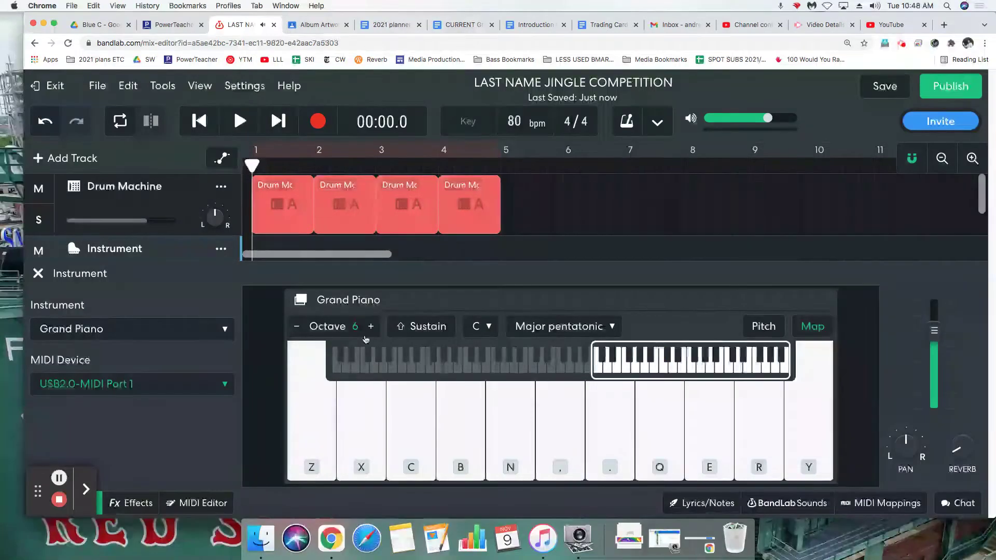
click(316, 432)
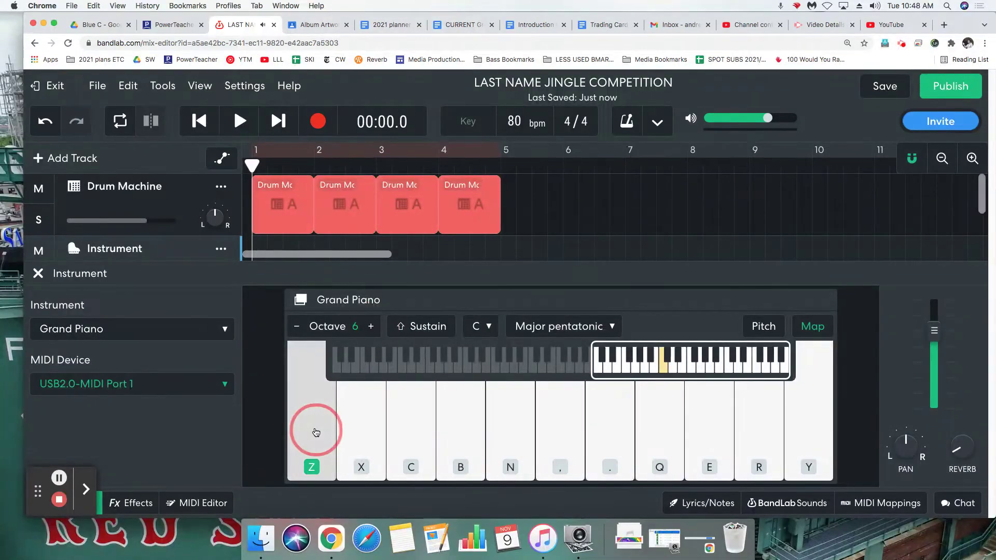
Step: Sweep the Grand Piano's octave down to 1 and up to 5 twice to compare the keyboard ranges
click(297, 327)
click(297, 327)
click(297, 327)
click(298, 327)
click(298, 327)
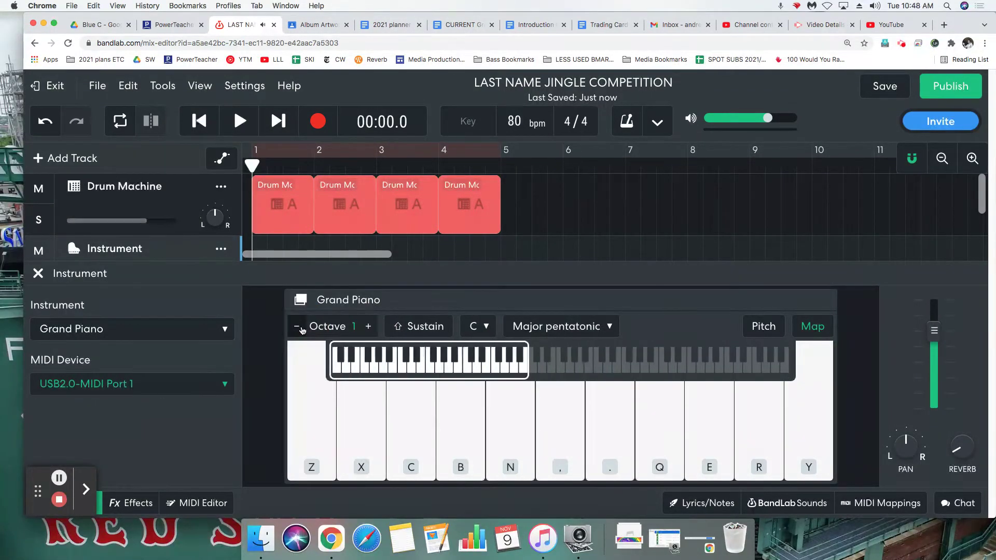
click(365, 327)
click(366, 327)
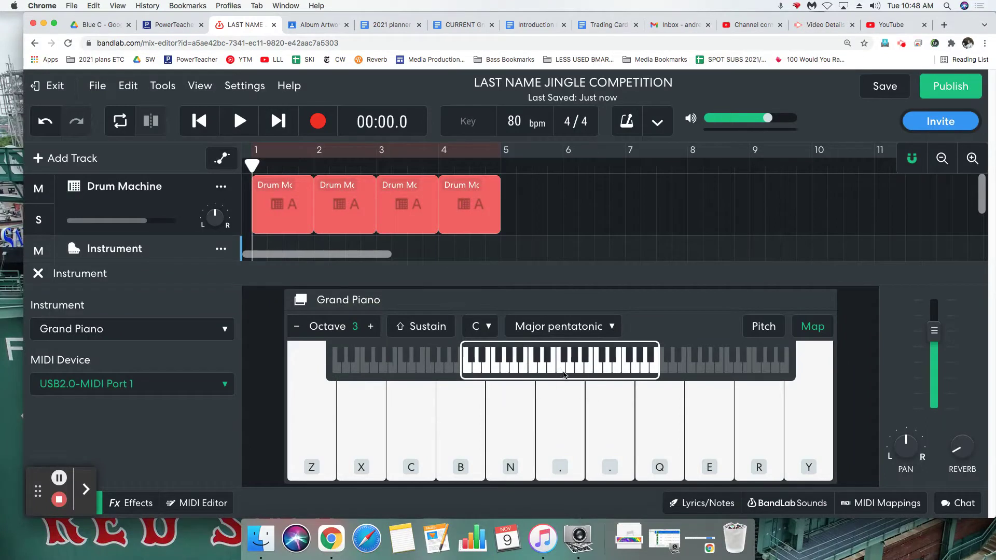
click(370, 327)
click(370, 327)
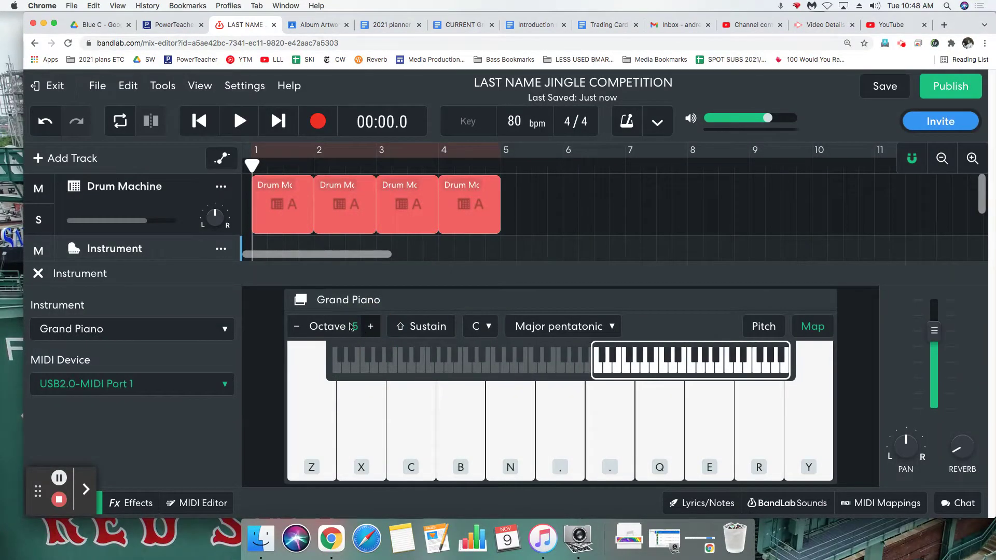
click(297, 327)
click(297, 327)
click(297, 327)
click(297, 326)
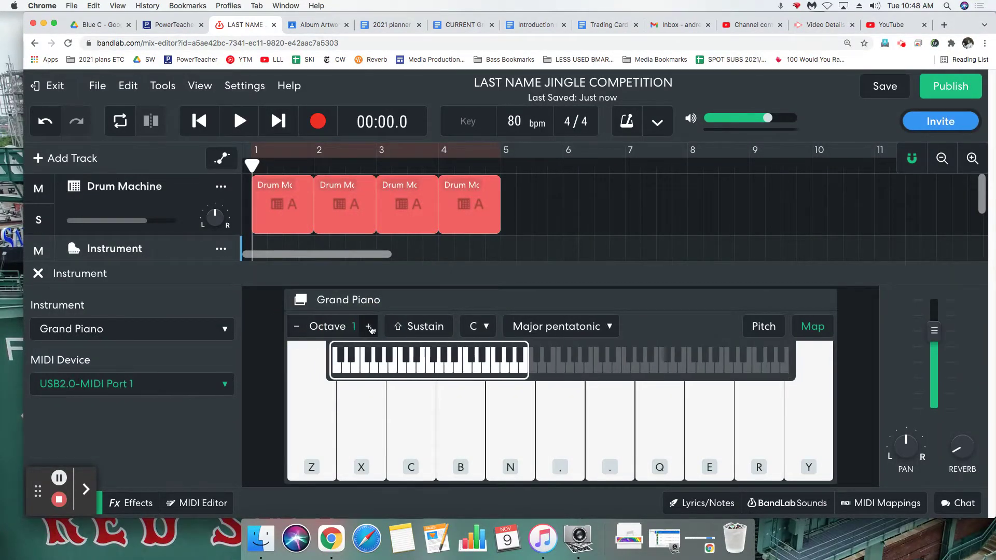
click(371, 327)
click(370, 327)
click(370, 327)
click(370, 327)
Step: Set the Grand Piano's octave to 3
click(296, 327)
click(297, 327)
click(297, 327)
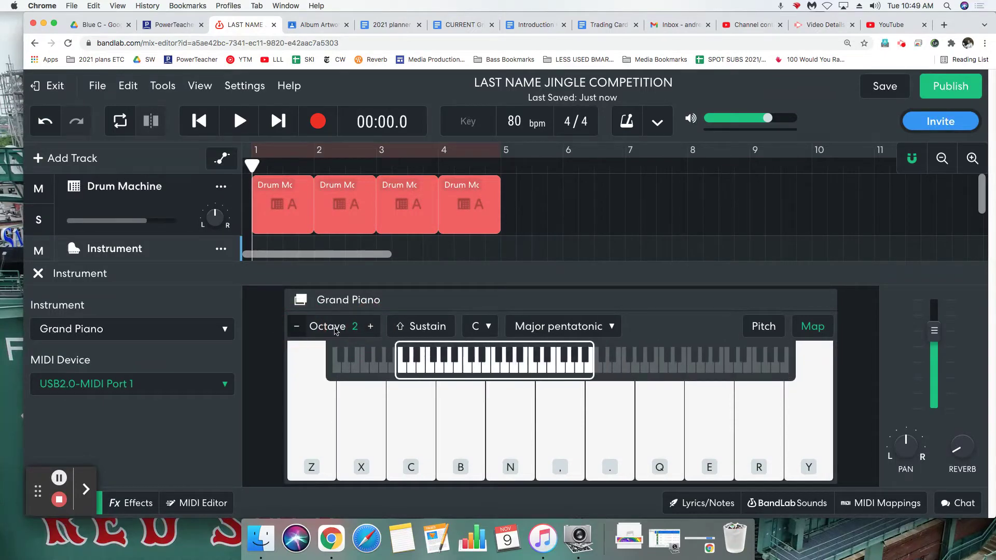
click(372, 328)
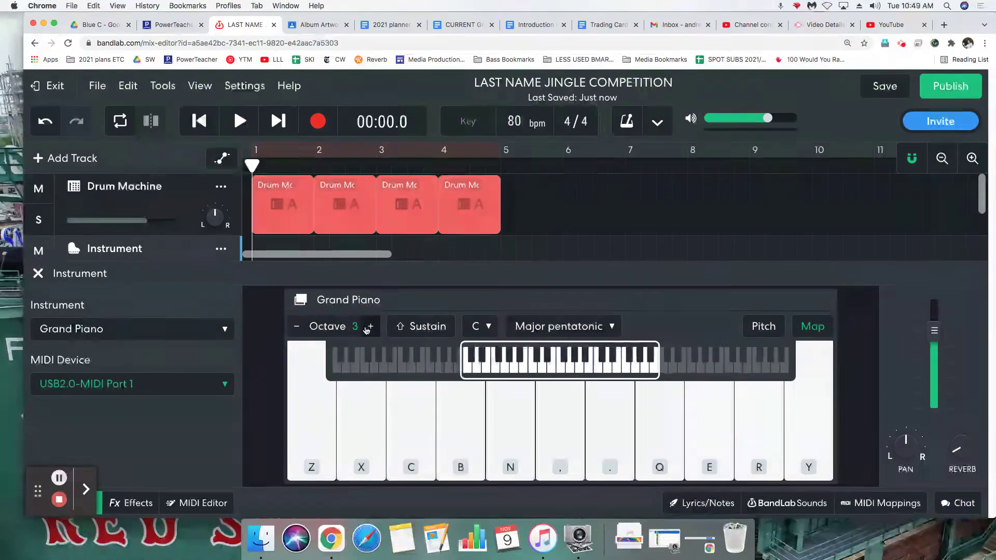
Step: Audition low and middle notes of the C major pentatonic keyboard at octave 3
click(324, 456)
click(598, 443)
click(573, 450)
click(462, 446)
click(309, 456)
click(378, 444)
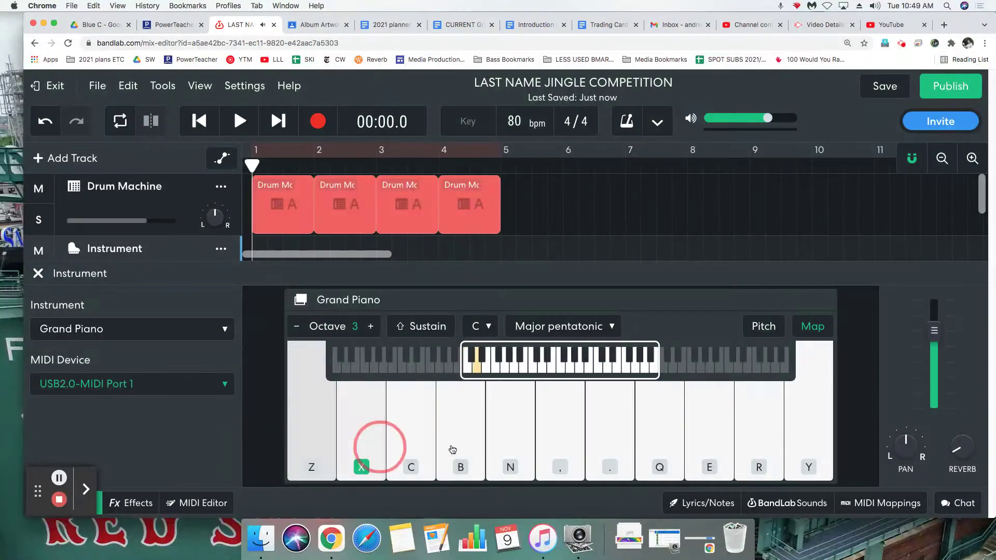
click(589, 446)
click(573, 446)
click(320, 437)
click(321, 437)
click(550, 442)
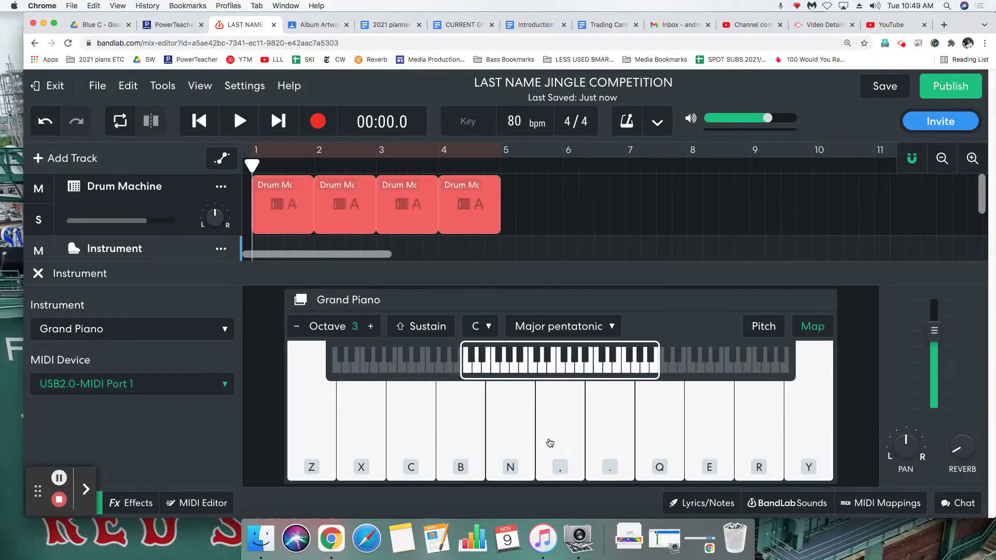
click(314, 450)
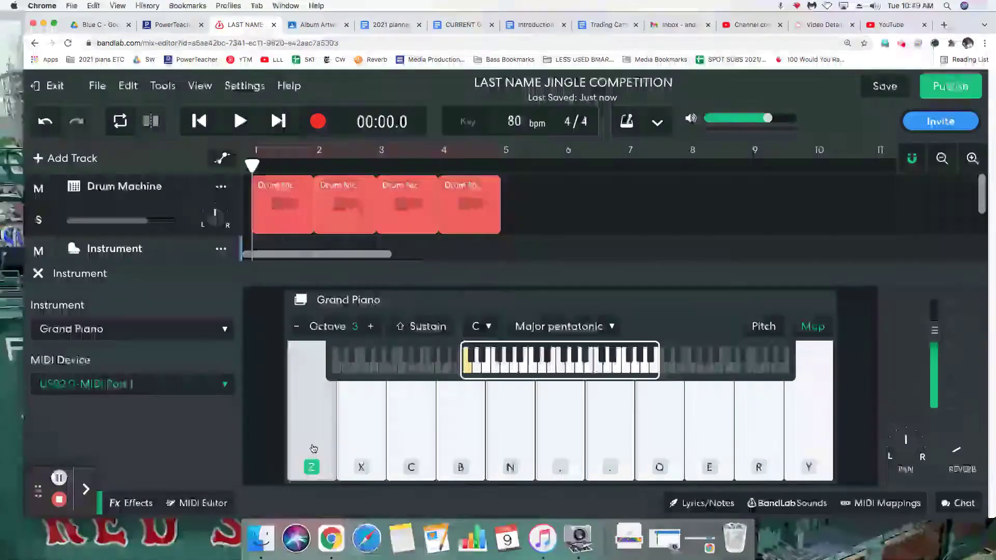
Step: Try the piano through the computer keyboard mapping with the notes B, N, comma, Q, E and R
key(b)
key(n)
key(comma)
key(q)
key(q)
key(e)
key(r)
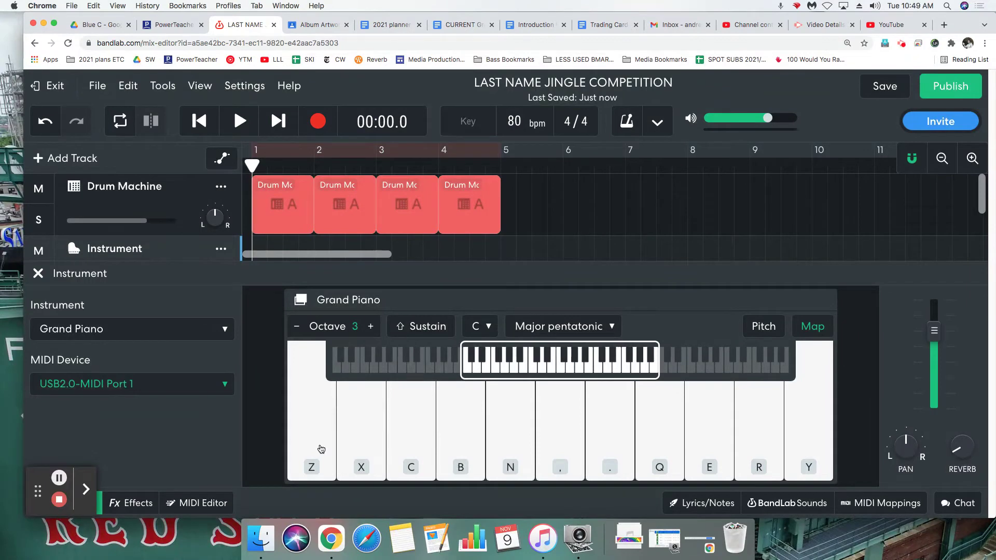
Step: Improvise a practice melody on the mapped piano notes from Z up to Q, ending on Z
click(318, 453)
click(402, 450)
click(406, 445)
click(446, 441)
click(426, 439)
click(373, 441)
click(411, 438)
click(366, 445)
click(313, 450)
click(363, 446)
click(570, 436)
click(597, 438)
click(625, 438)
click(648, 443)
click(576, 441)
click(317, 443)
key(z)
Step: Play the drum track from the start past its last clip, stop playback and return the playhead to bar 1
click(281, 152)
click(239, 121)
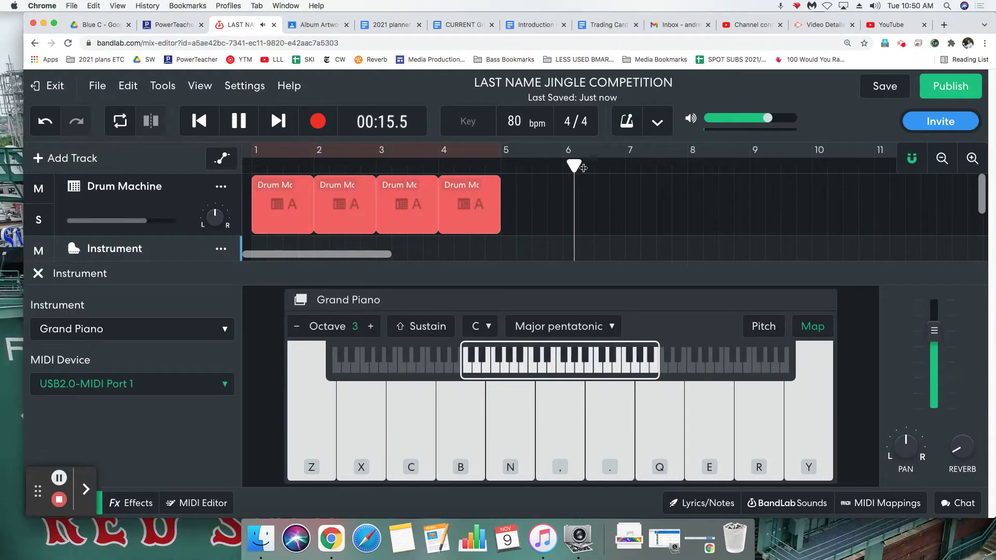
click(239, 121)
drag(609, 163, 235, 175)
Step: Play the end of the drum track from the middle of bar 4, stop and return to the start
click(473, 167)
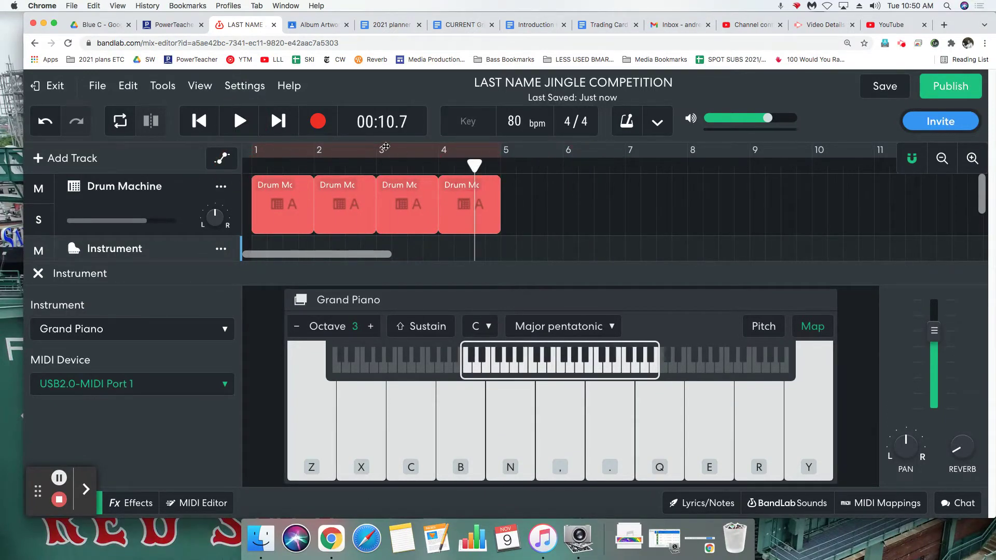
click(239, 121)
click(239, 124)
click(251, 163)
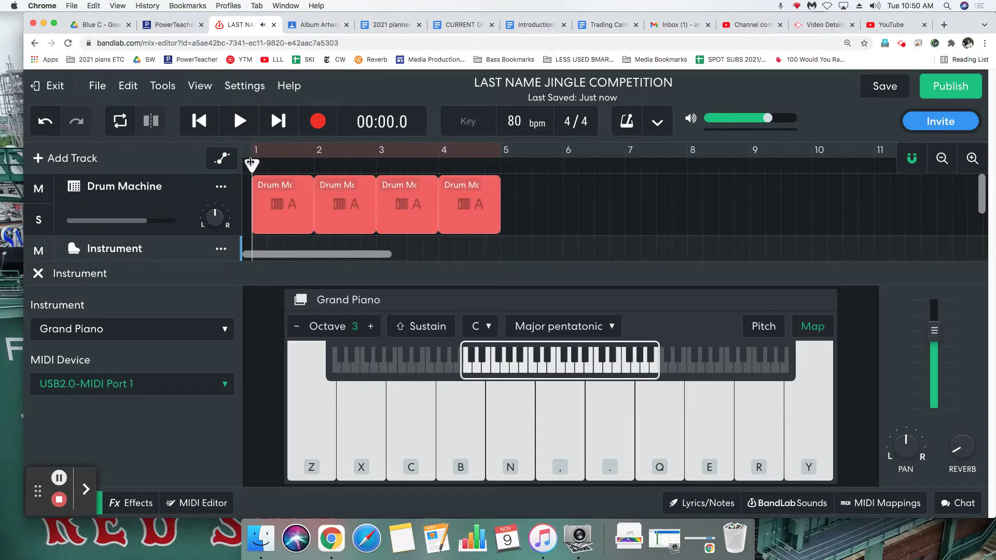
Step: Turn on looping for bars 1 to 4 and play from bar 4 across the loop's end
click(297, 149)
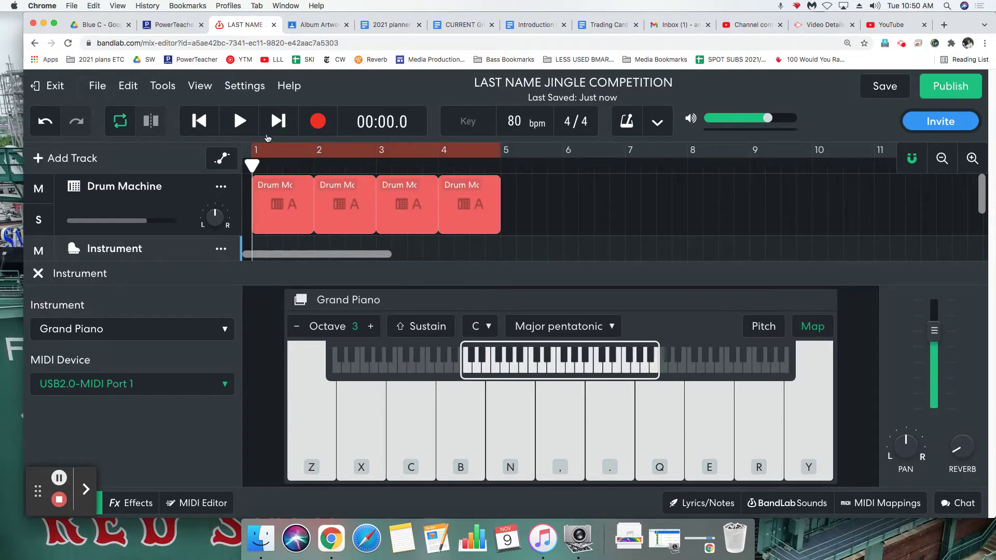
click(462, 163)
click(238, 122)
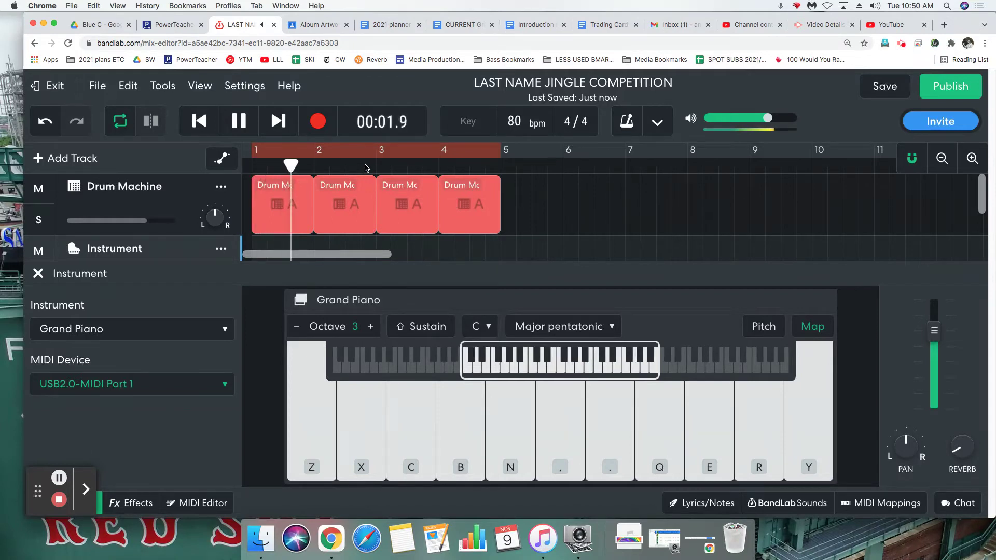
Step: Stop playback, rewind to the start and lower the Drum Machine track's volume to about half of its slider
click(241, 121)
click(199, 120)
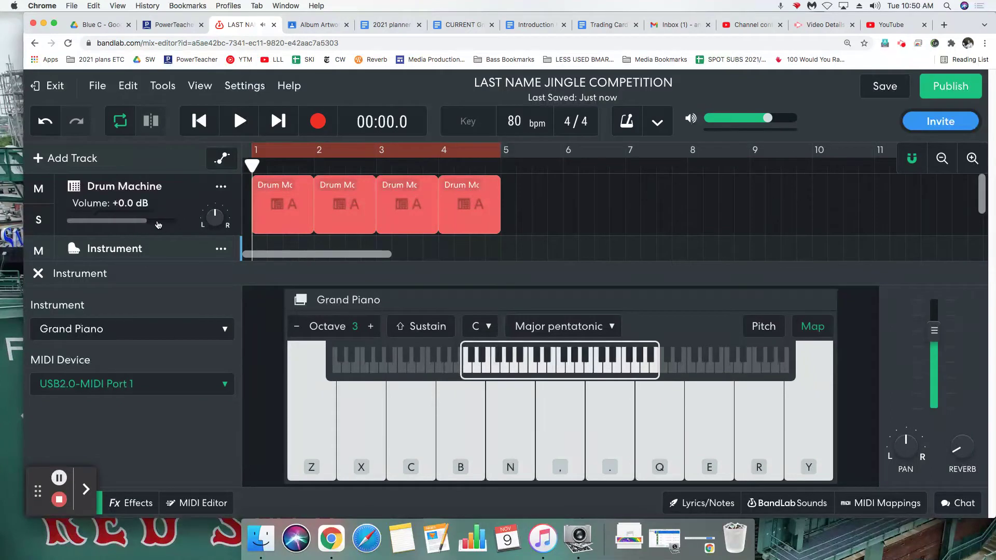
drag(147, 224, 124, 222)
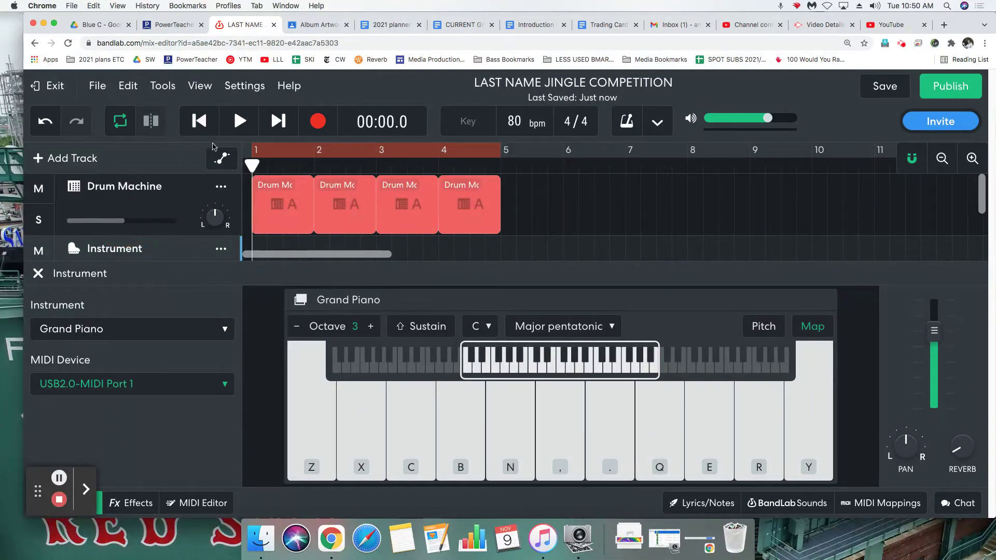
Step: Start looped playback and play a rising piano phrase over the beat: low C, E, D, G, A
click(229, 121)
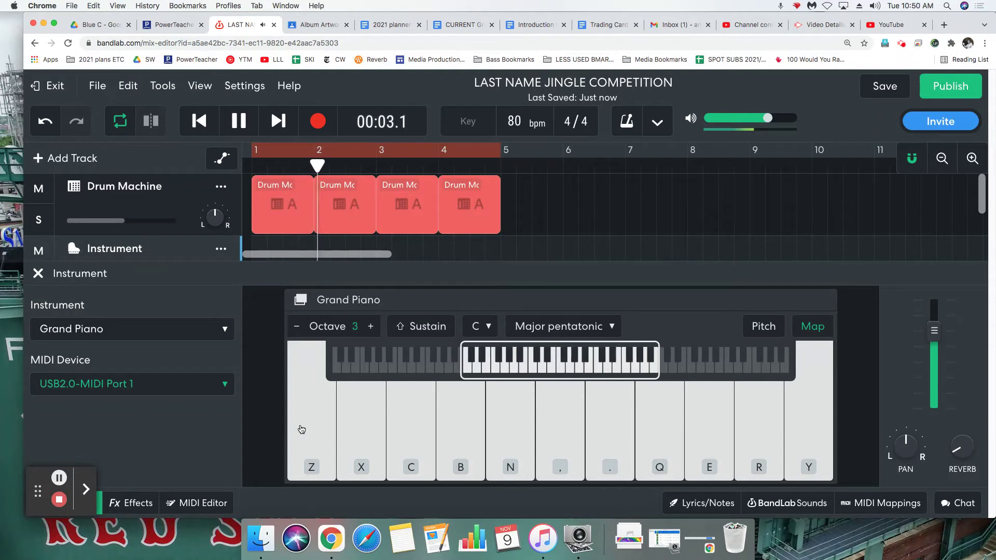
click(323, 441)
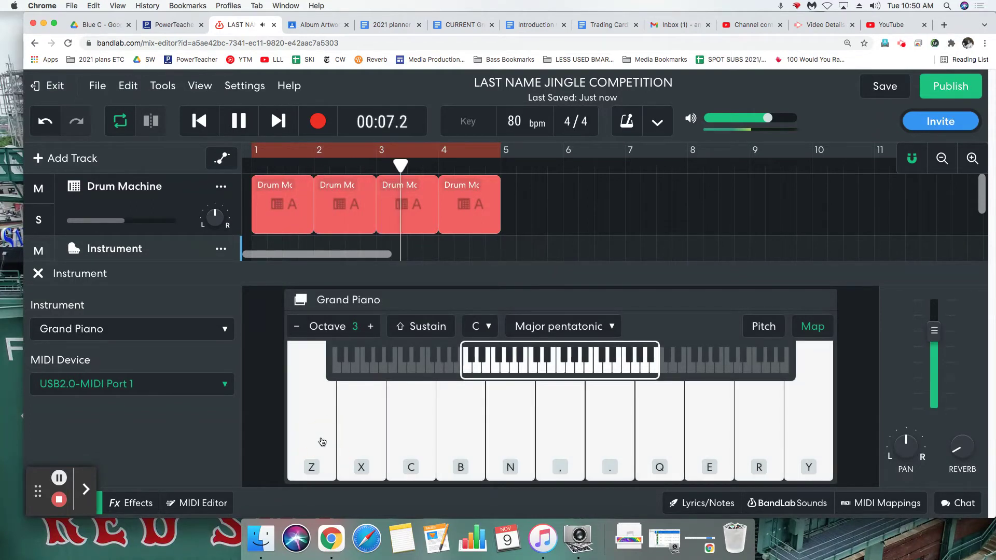
click(320, 442)
click(411, 445)
click(380, 446)
click(453, 444)
click(512, 445)
Step: Continue over the loop with a falling piano phrase G, E, E, D, D, E, ending on the lowest C
click(462, 447)
click(425, 447)
click(412, 447)
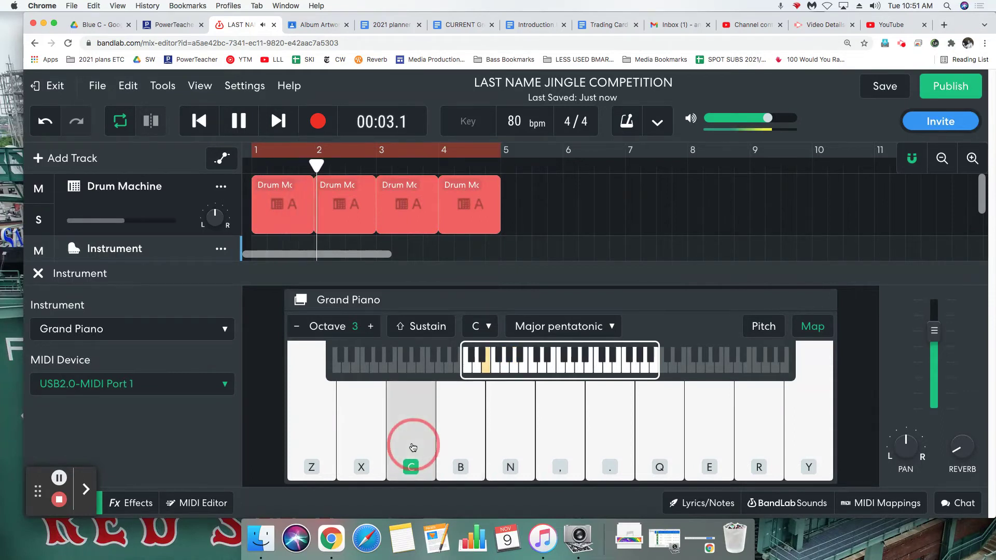
click(370, 447)
click(364, 449)
click(407, 446)
click(308, 447)
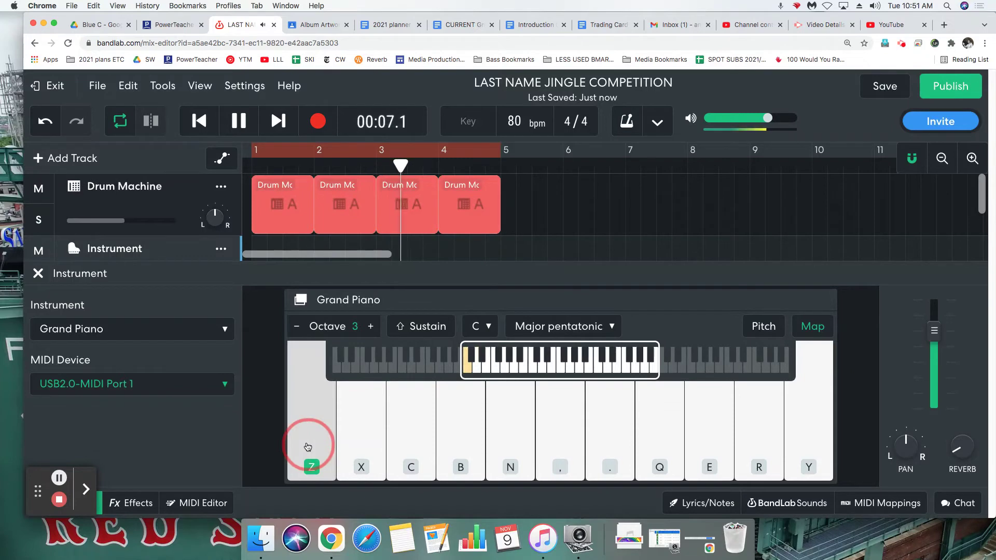
Step: Improvise in the higher octave over the beat with the notes C, C, D, A, E, D, C
click(559, 452)
click(569, 443)
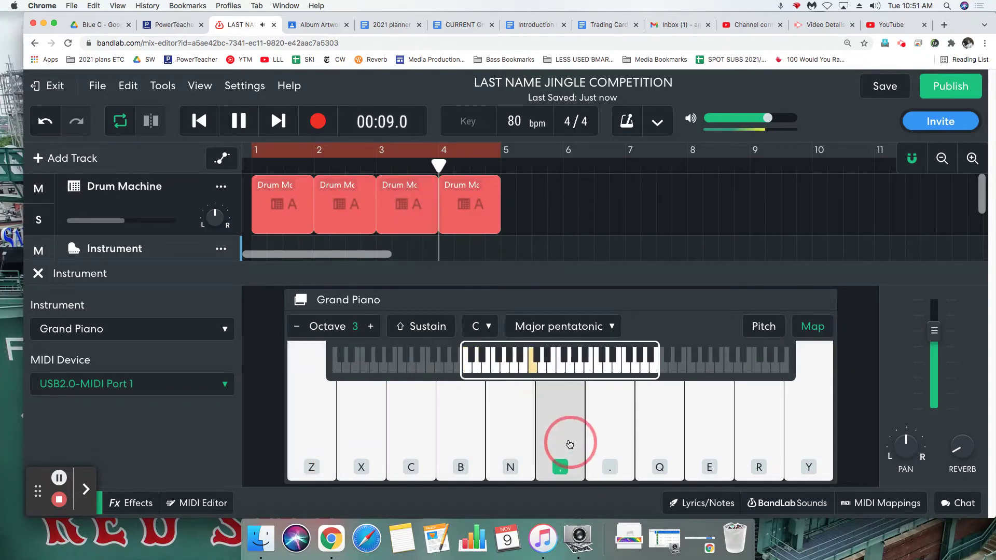
click(596, 445)
click(508, 444)
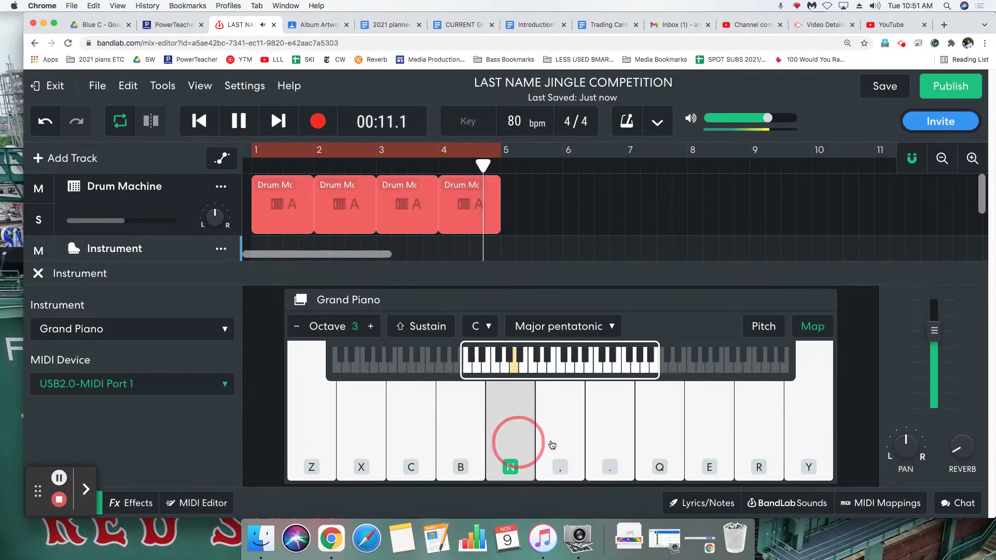
click(643, 437)
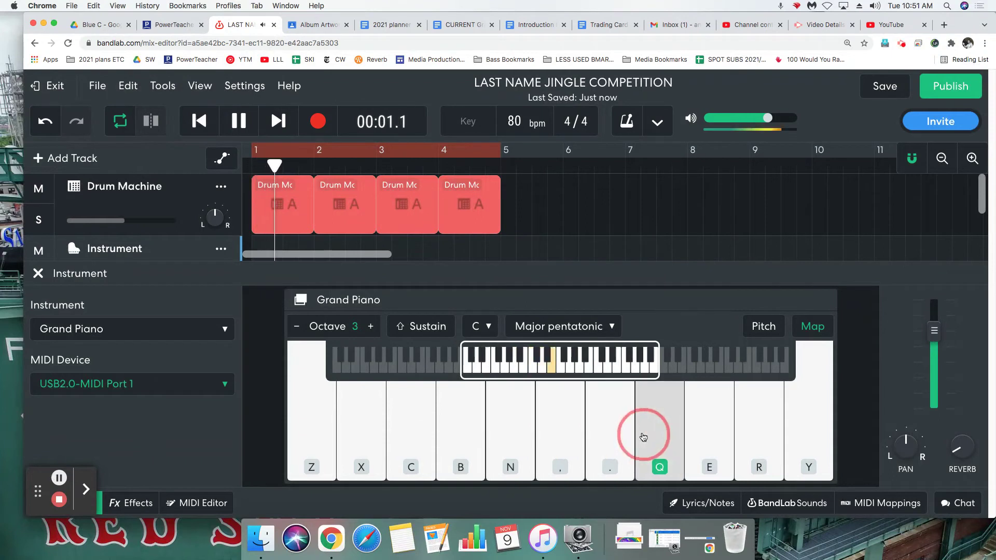
click(607, 438)
click(565, 443)
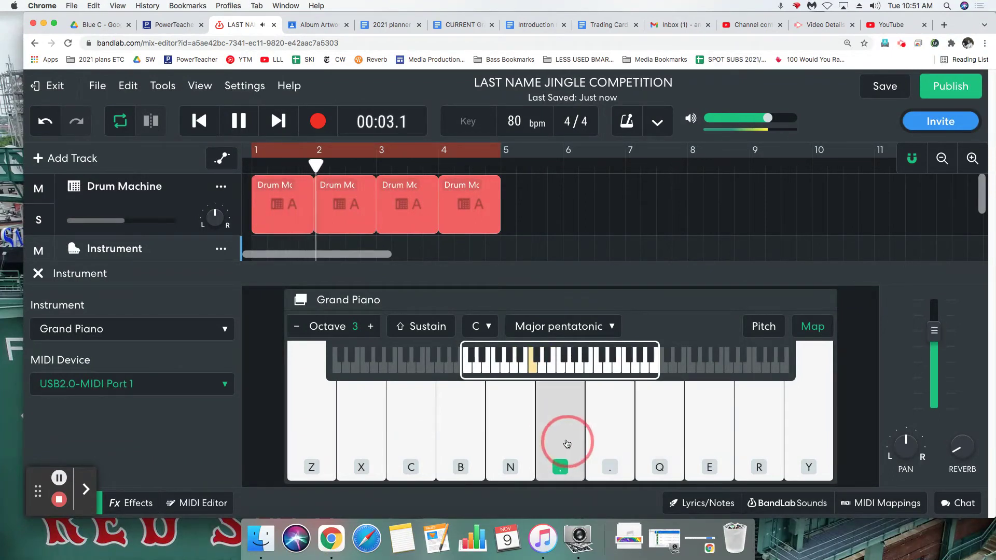
Step: Finish the melody with G, A, E, G, E, D and the lowest C, and stop playback
click(469, 443)
click(496, 444)
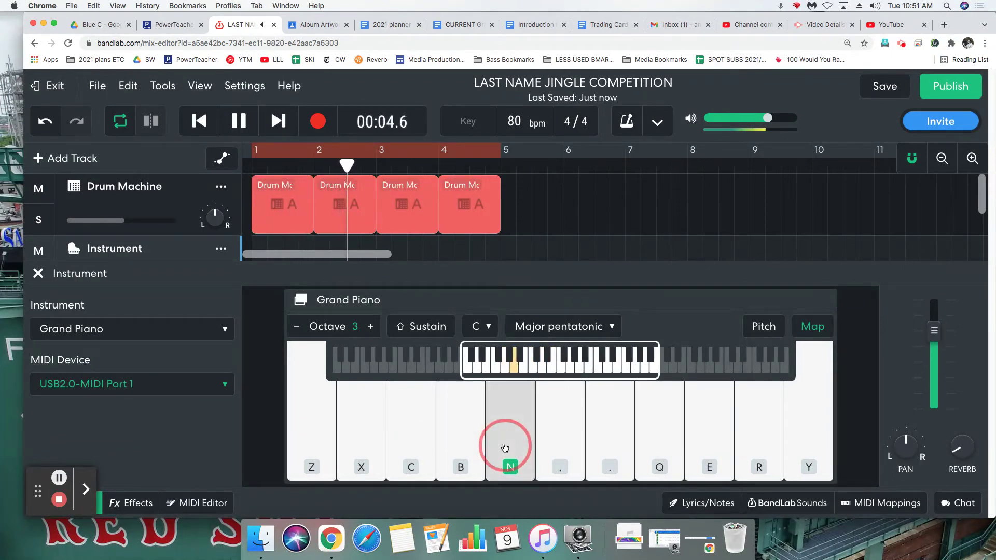
click(403, 438)
click(457, 444)
click(403, 442)
click(383, 441)
click(335, 444)
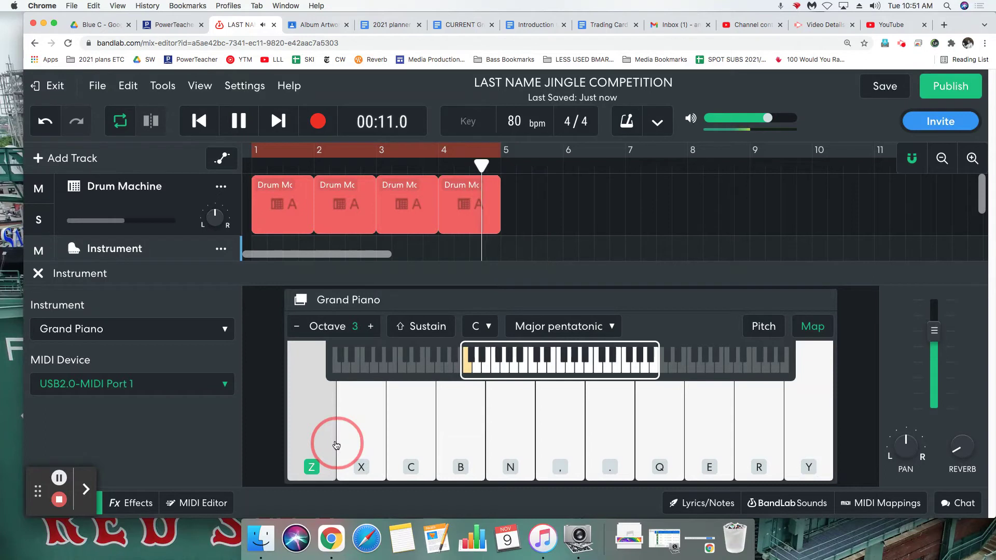
click(240, 121)
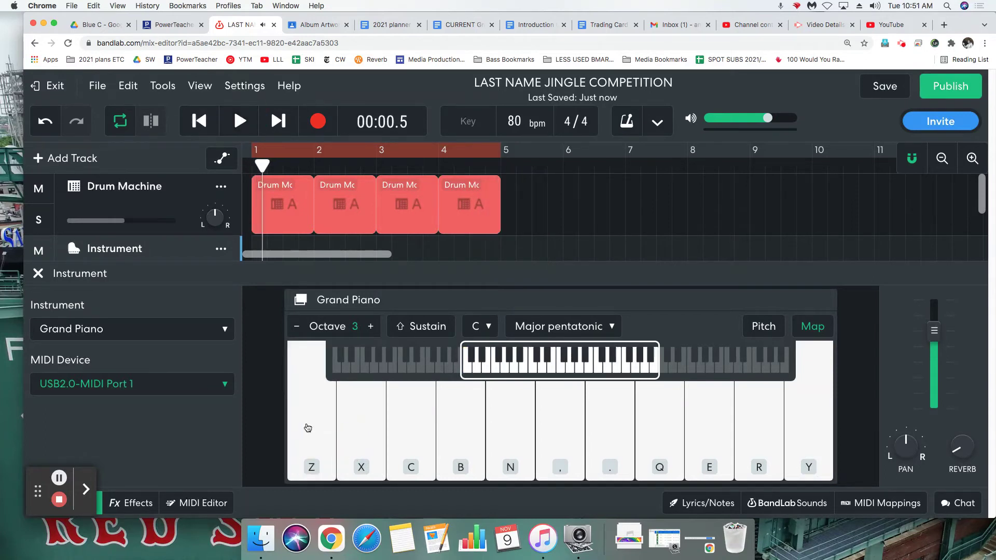
Step: Return the playhead to bar 1 and set the project tempo to 100 bpm
click(200, 121)
mouse_move(252, 166)
mouse_down()
mouse_move(483, 175)
mouse_move(253, 166)
mouse_up()
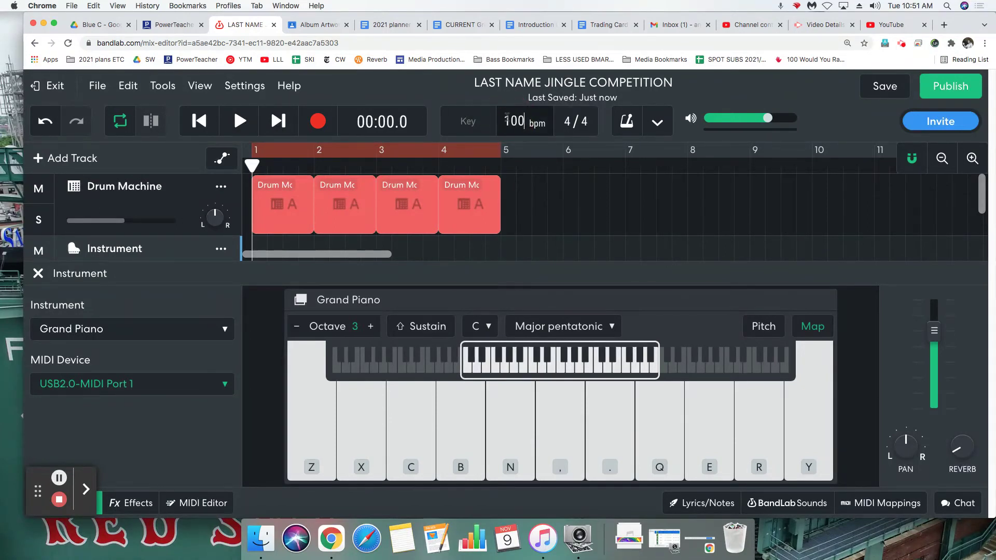
Step: Start the loop and play E, E, G, upper C, upper G, G, G and the lowest C on the piano
click(240, 121)
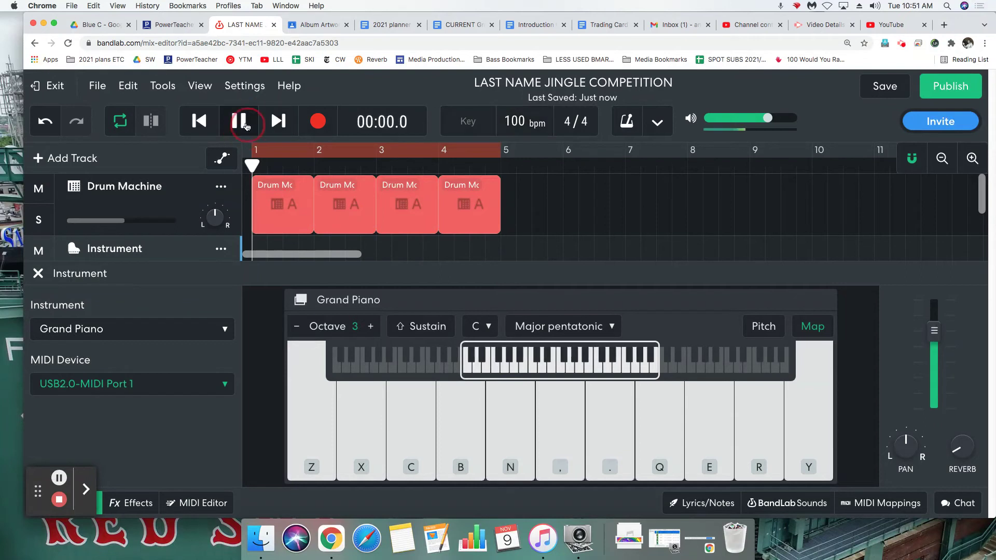
click(416, 440)
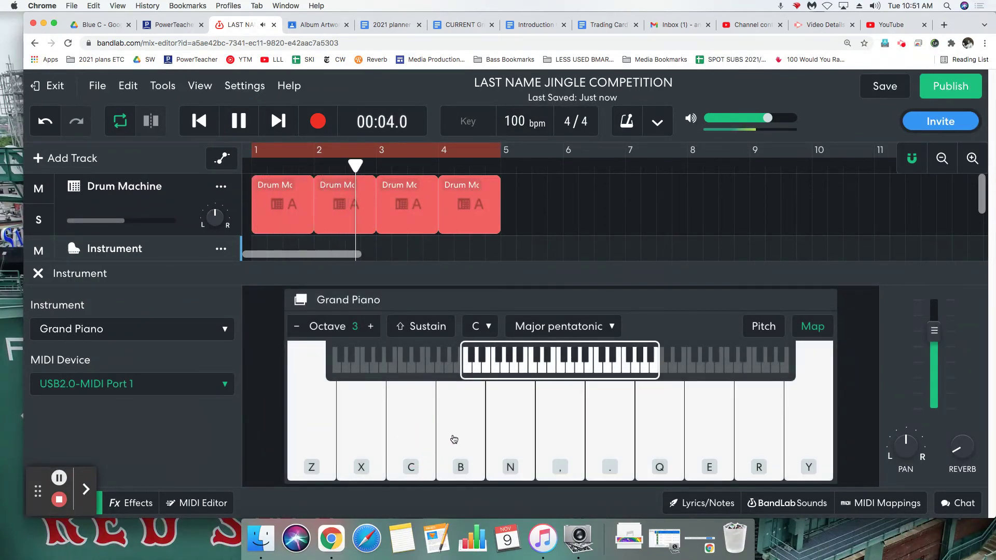
key(c)
key(b)
key(comma)
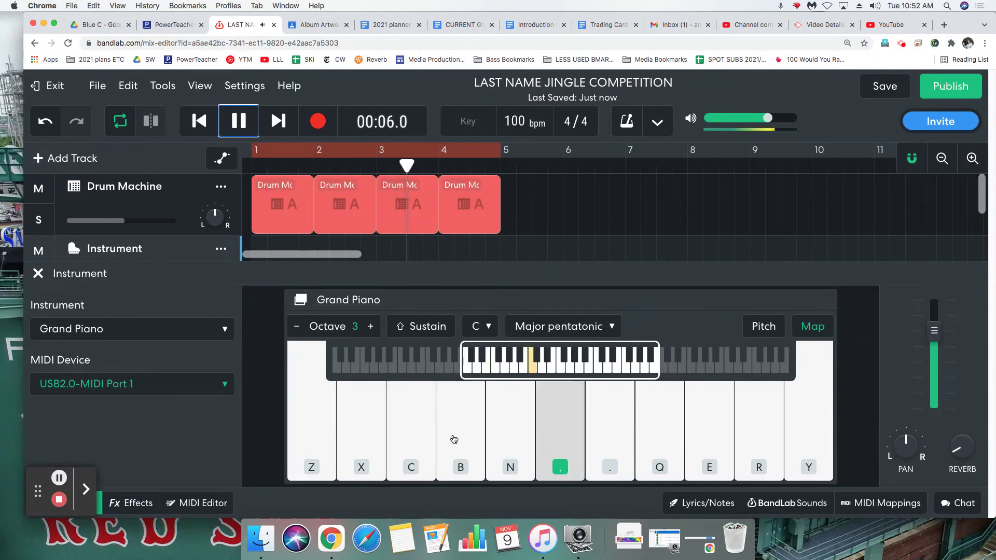
key(e)
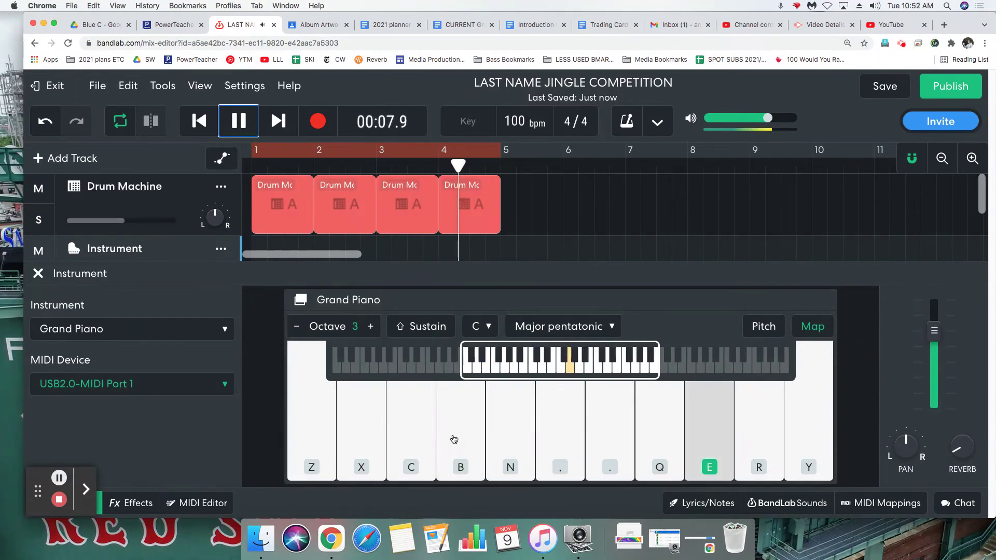
key(b)
key(b)
key(z)
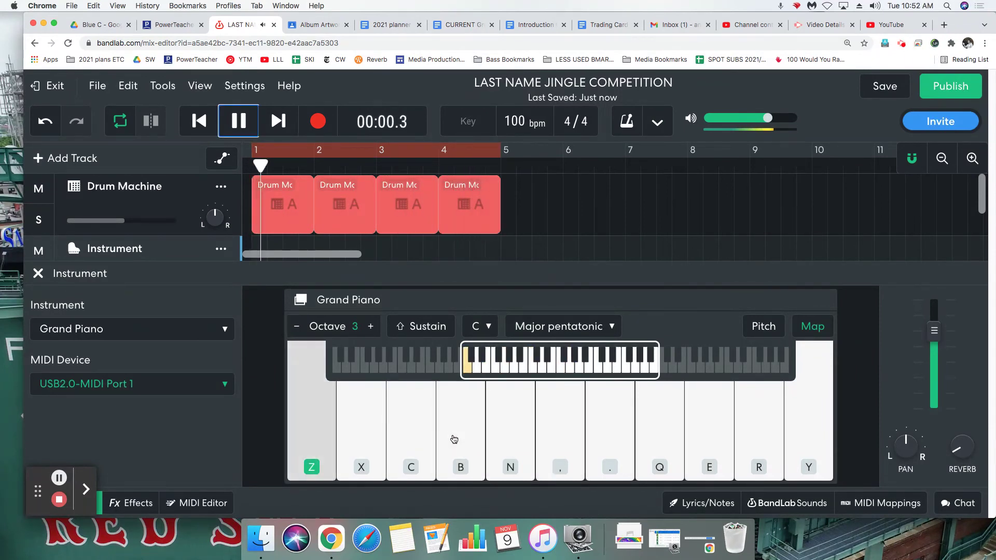
Step: Play the closing piano phrase G, E, A, G, low C over the beat and stop playback
key(b)
key(c)
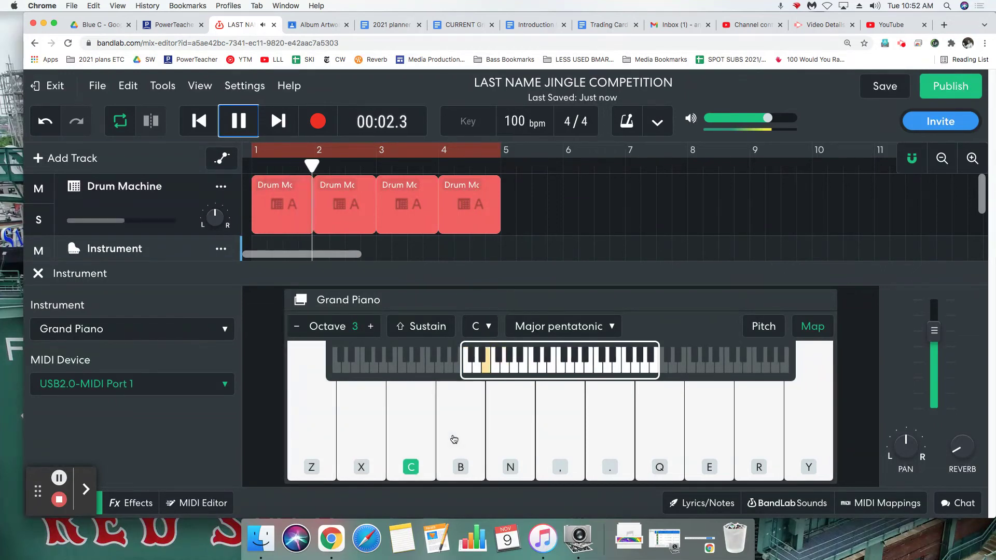
key(n)
key(b)
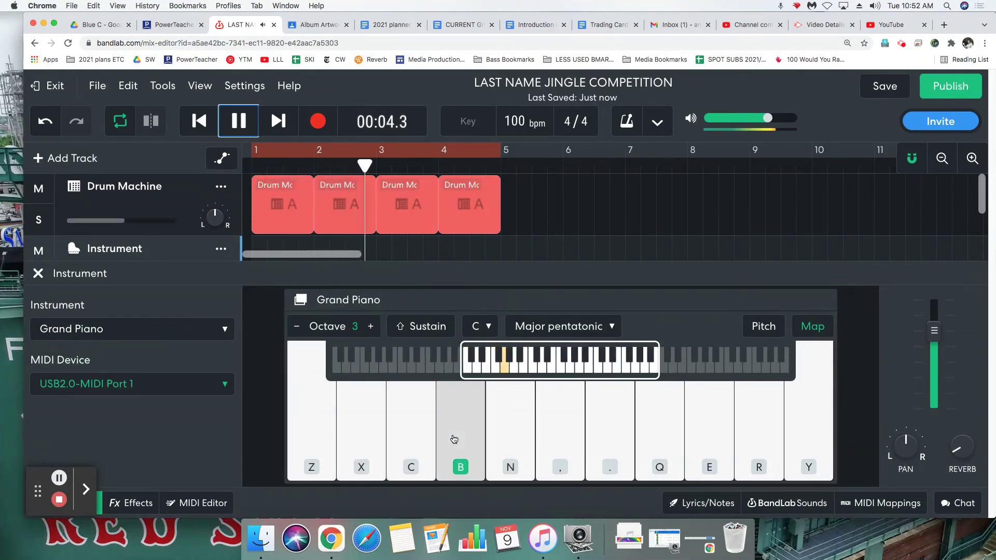
key(z)
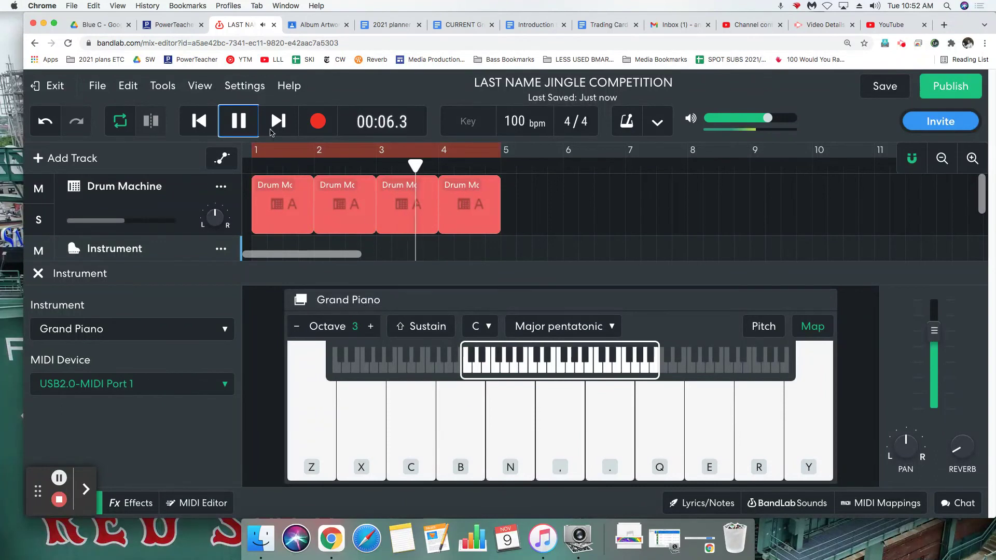
key(space)
Step: Set the project tempo to 150 bpm and return the playhead to bar 1
mouse_move(534, 123)
mouse_down()
mouse_move(537, 104)
mouse_move(539, 122)
mouse_move(526, 120)
mouse_up()
click(522, 121)
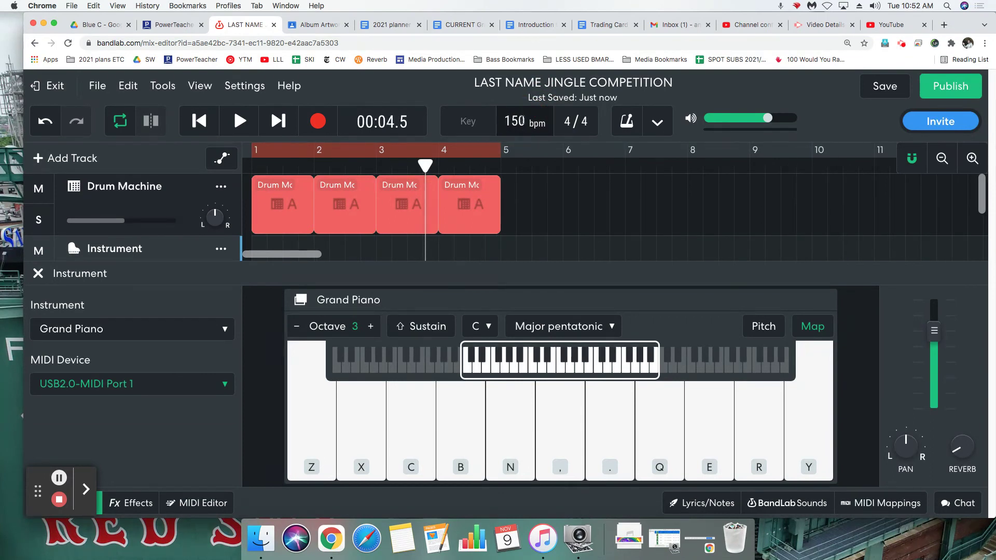
click(199, 121)
Step: Start the loop and play the piano melody G, A, E, G, G, E, G, A, low C over the beat
click(239, 121)
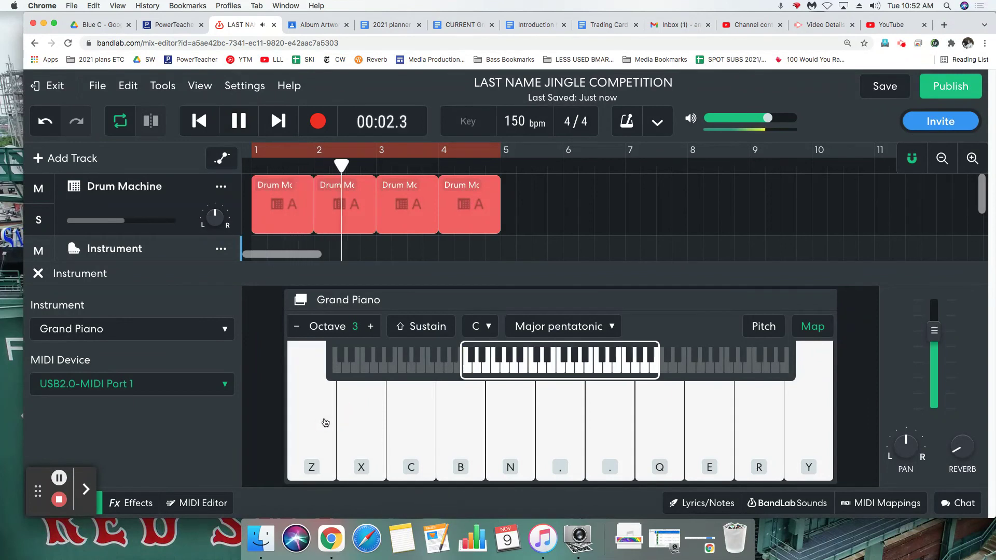
key(b)
key(n)
key(c)
key(b)
key(b)
key(c)
key(b)
key(n)
key(z)
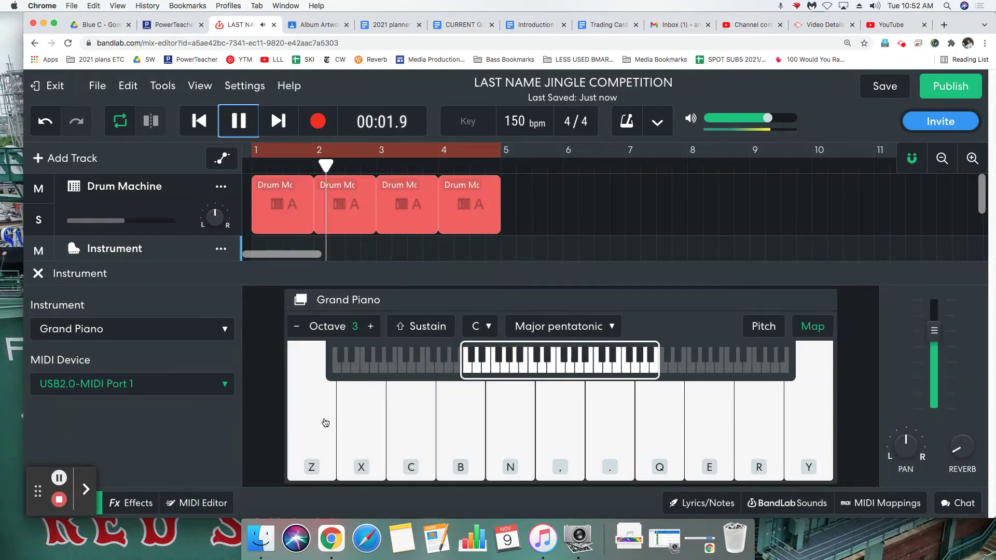
Step: Play a second melody over the loop: G, A, G, E, upper C, upper D, A and the lowest C
key(b)
key(n)
key(b)
key(c)
key(comma)
key(period)
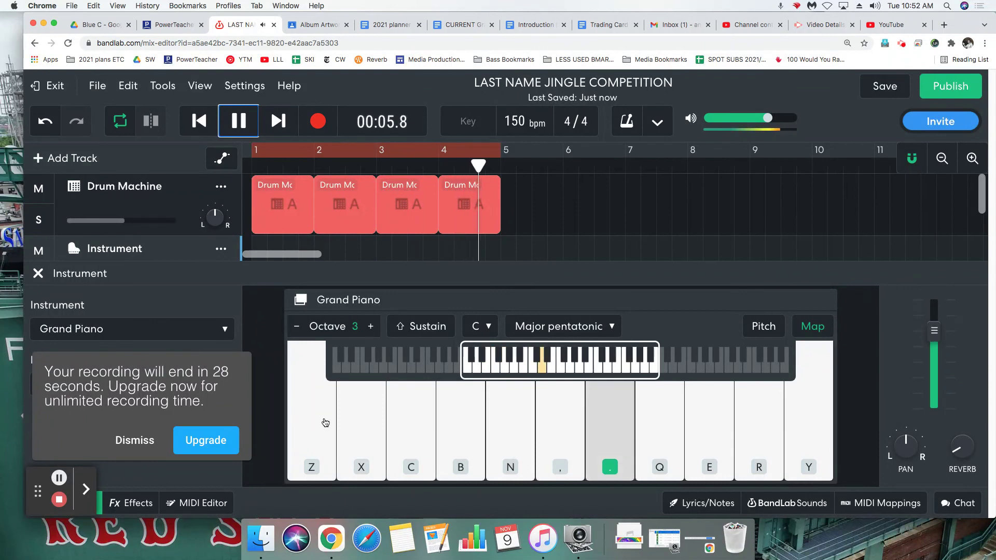
key(n)
key(z)
Step: Stop playback and return the playhead to bar 1
click(146, 440)
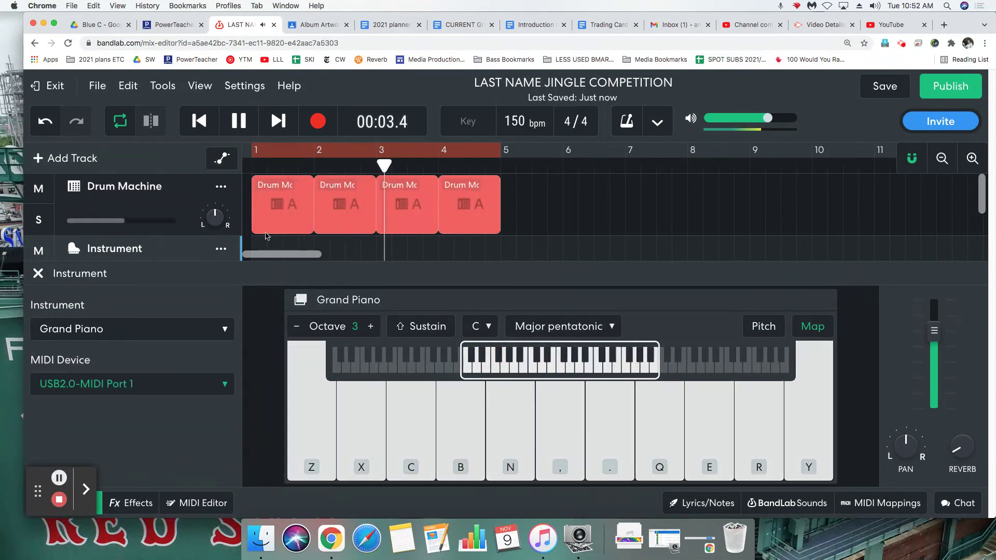
key(space)
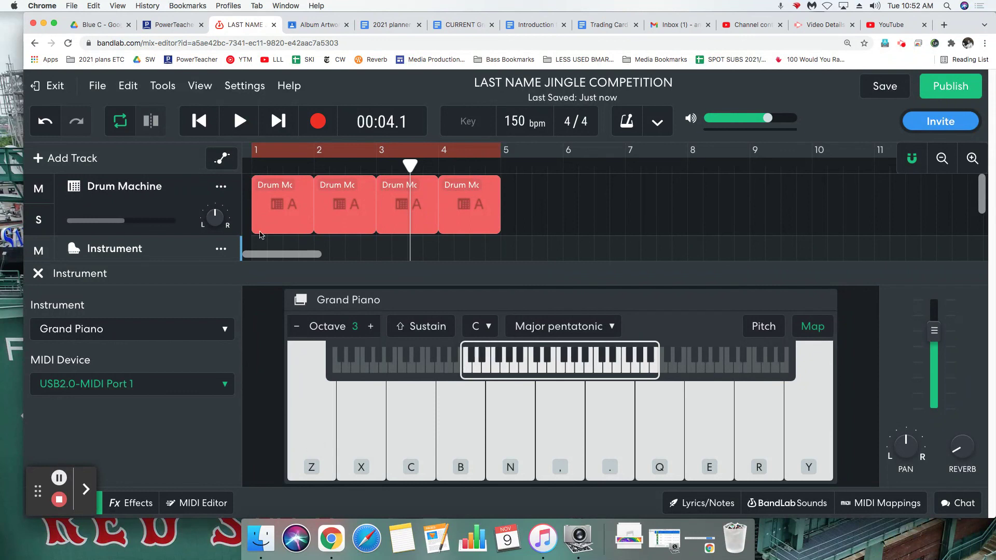
click(200, 121)
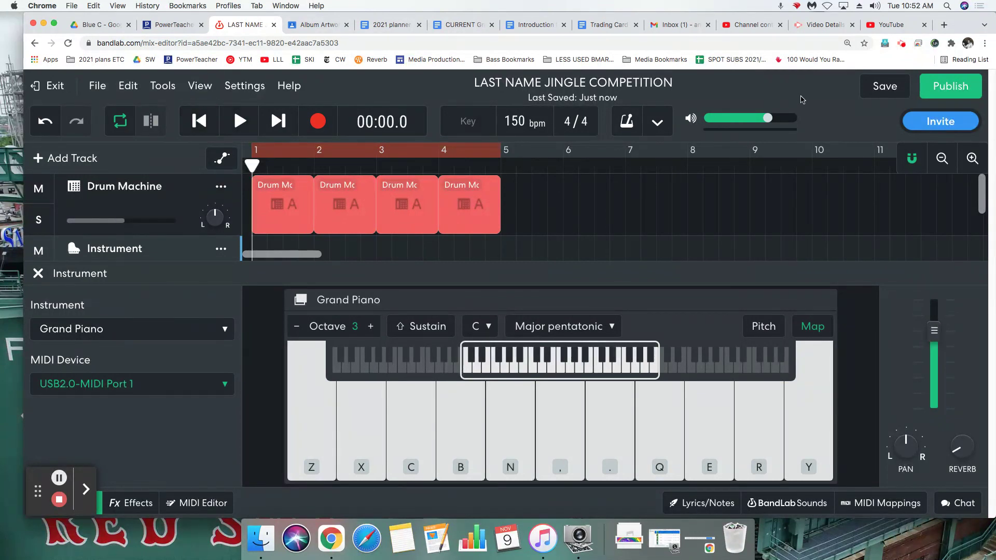